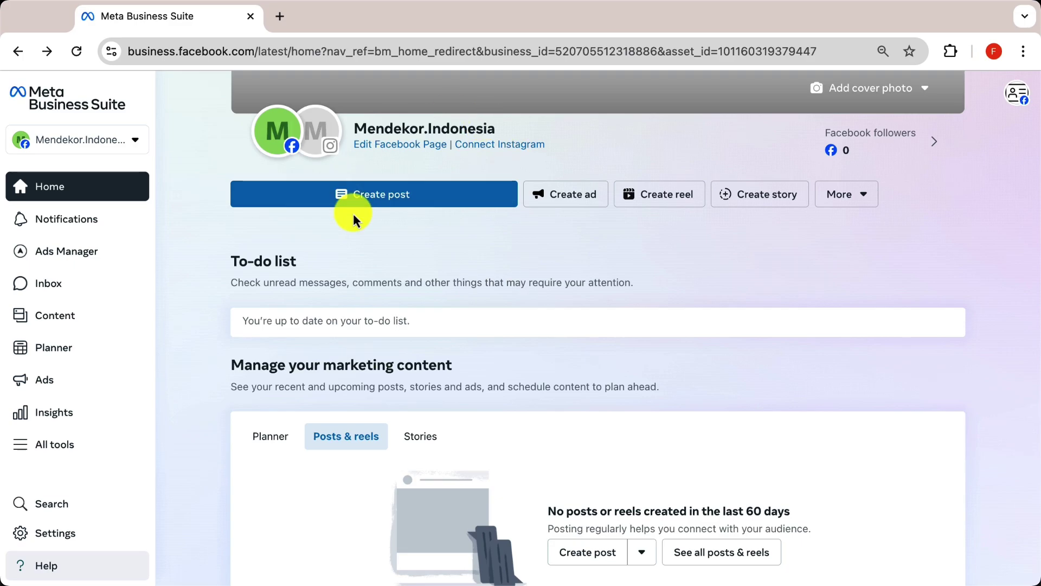
pyautogui.scroll(3, 352, 212)
pyautogui.scroll(2, 352, 212)
pyautogui.scroll(1, 352, 213)
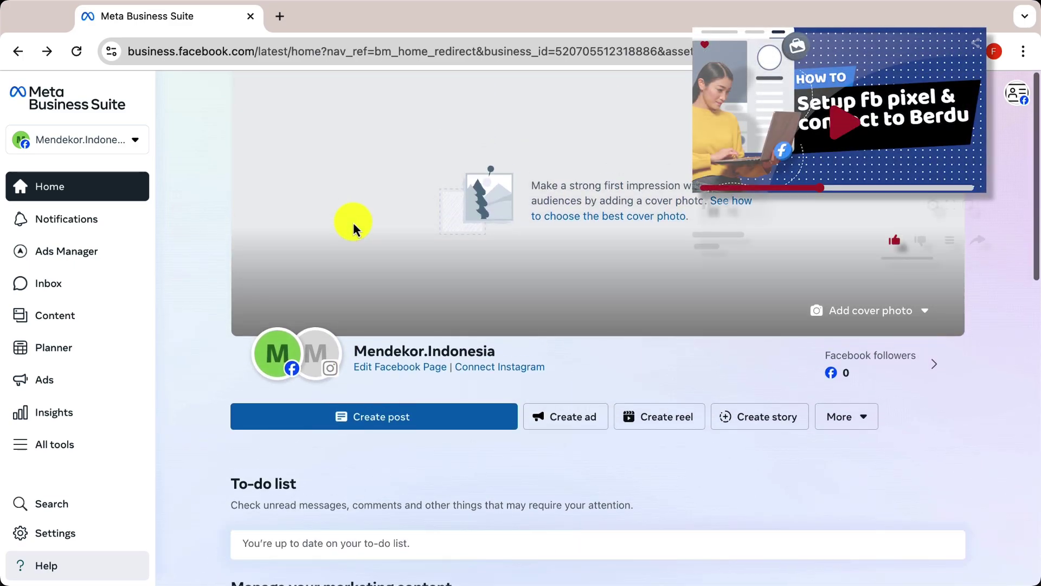
# - Go to the Mendekor.id portfolio's Brand Safety > Domains settings, which list no domains
pyautogui.click(191, 234)
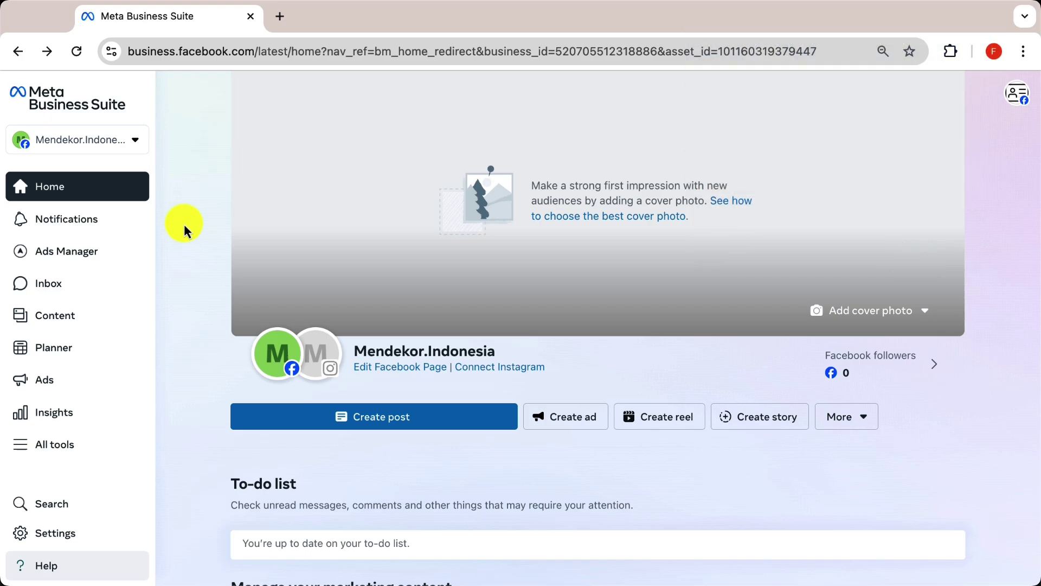
pyautogui.click(123, 144)
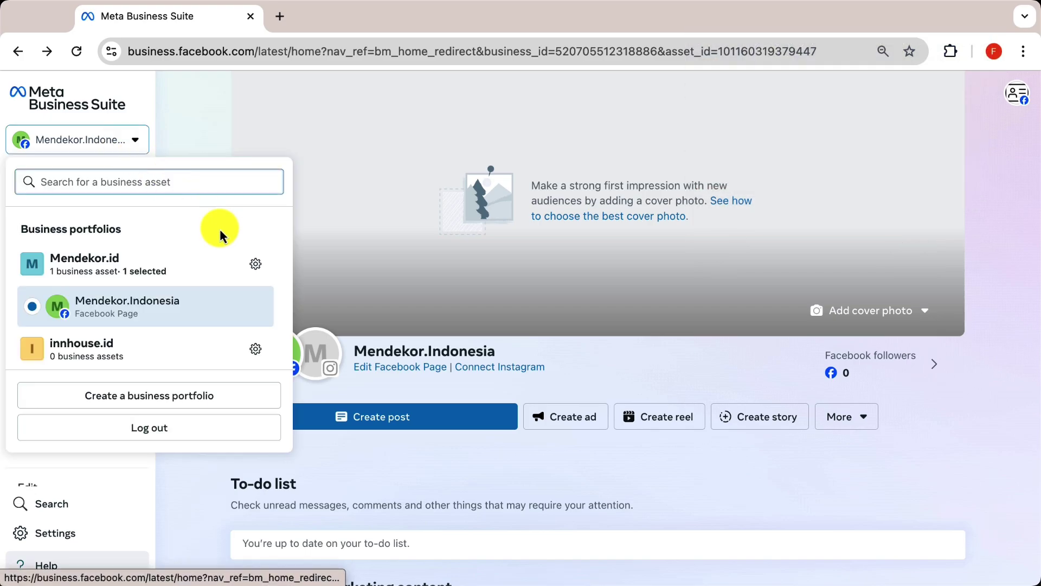
pyautogui.click(254, 264)
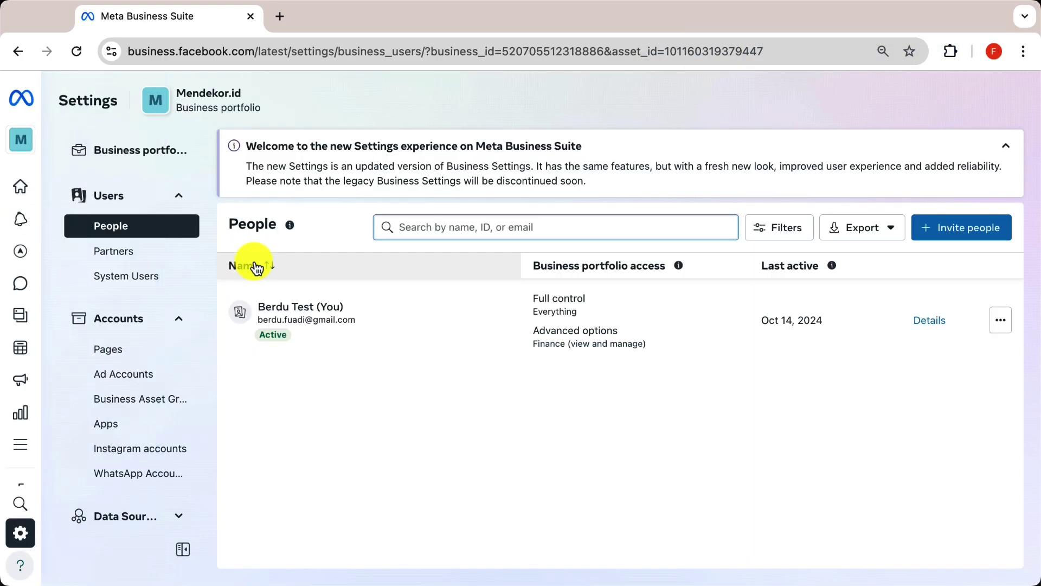
pyautogui.scroll(-1, 152, 435)
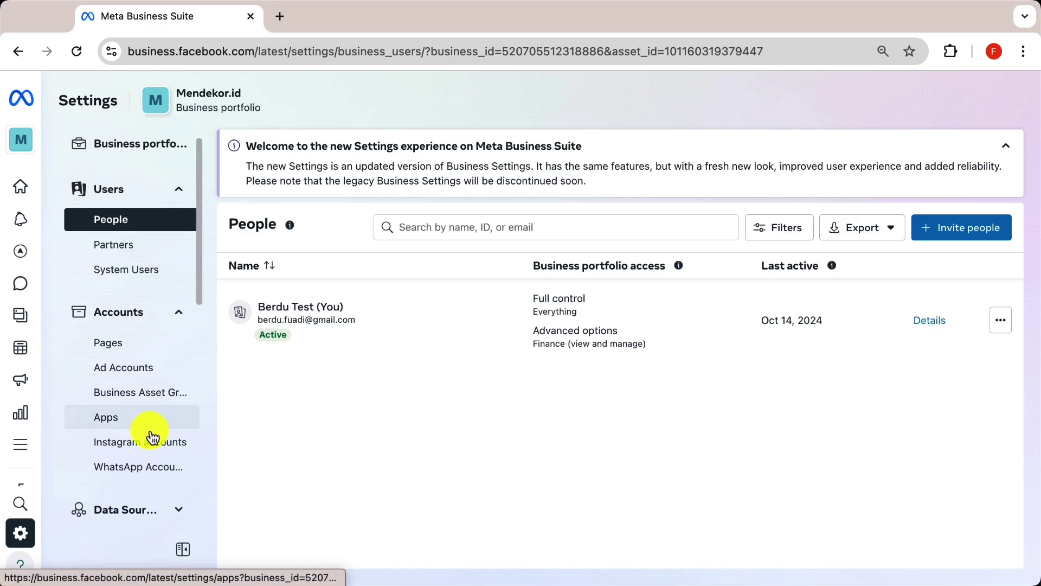
pyautogui.scroll(-5, 152, 435)
pyautogui.scroll(-2, 153, 436)
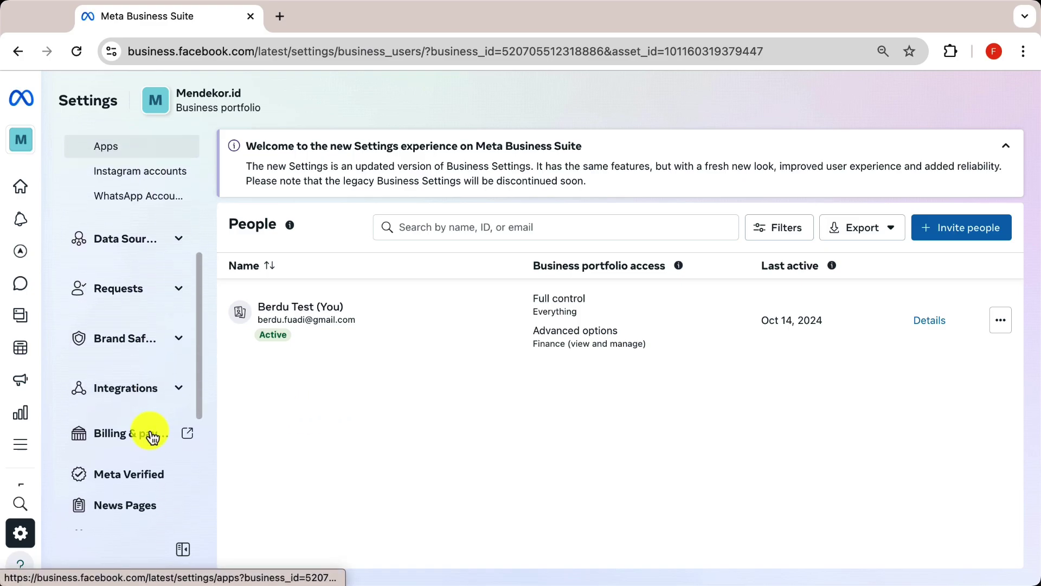
pyautogui.click(132, 352)
pyautogui.click(140, 376)
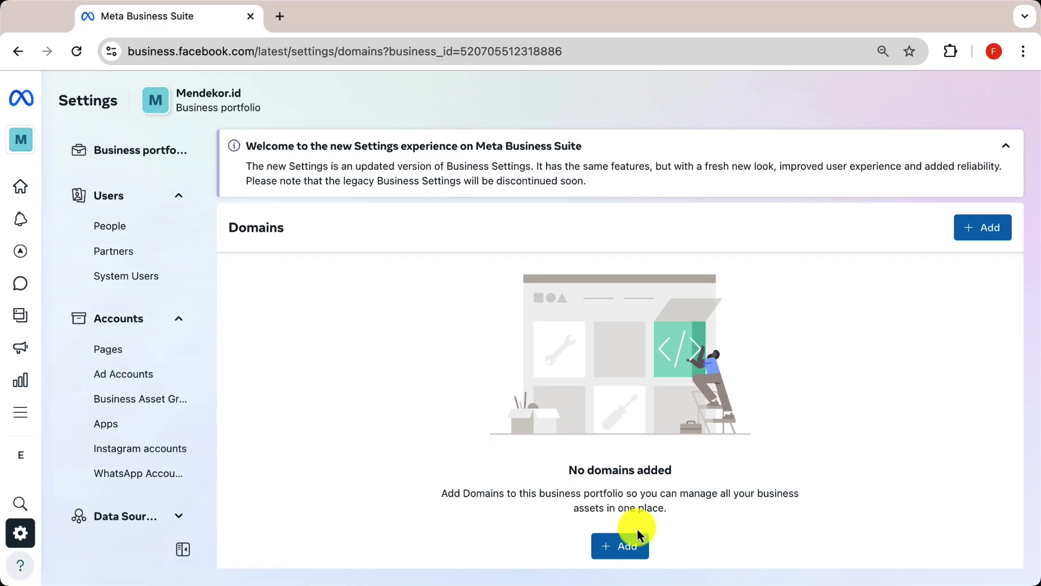
# - Create the new domain mendekor.my.id in the portfolio's Domains list
pyautogui.click(624, 545)
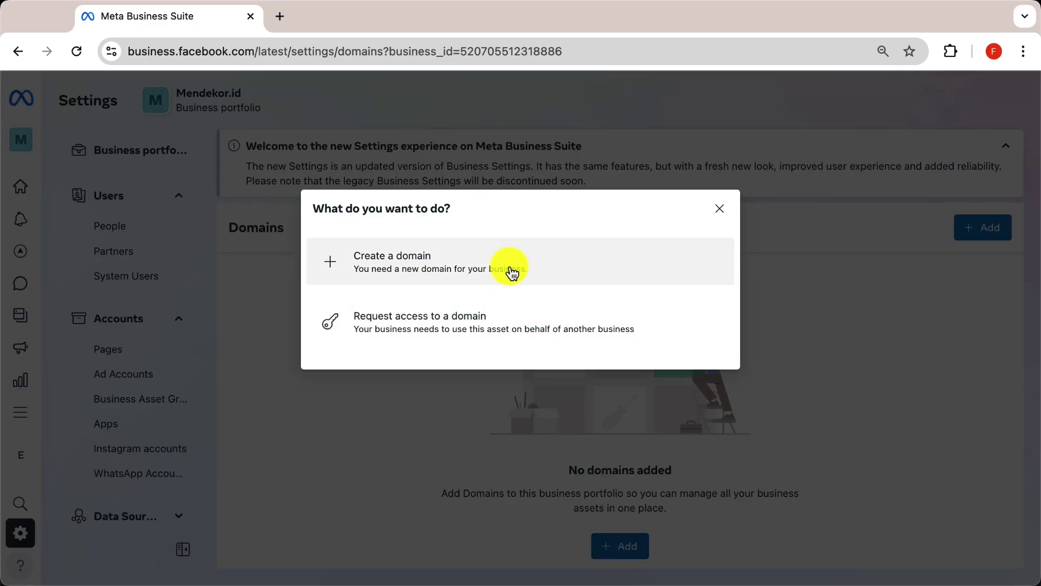
pyautogui.click(516, 268)
pyautogui.click(542, 307)
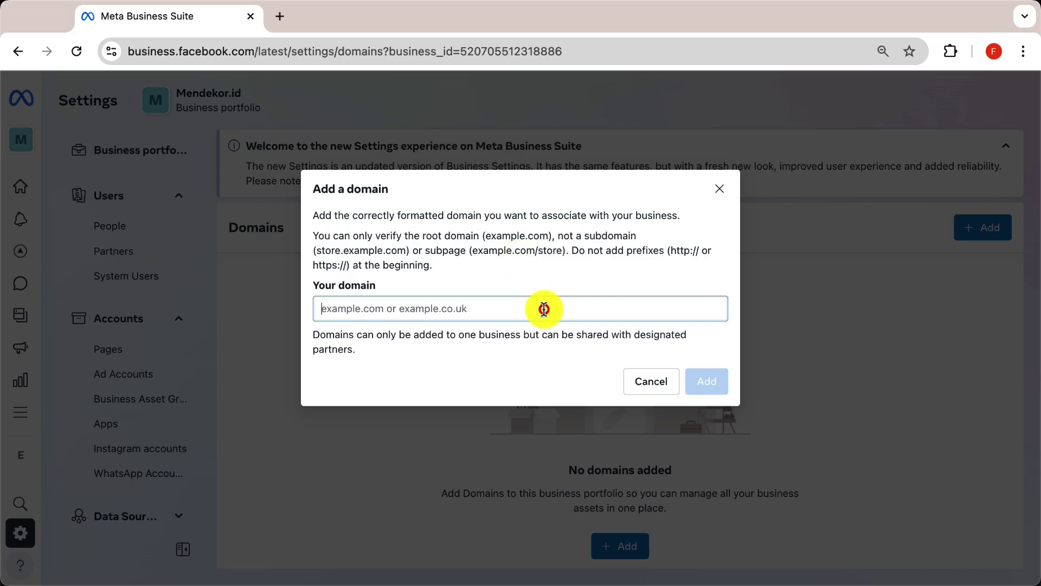
pyautogui.write('mendekor.my.id')
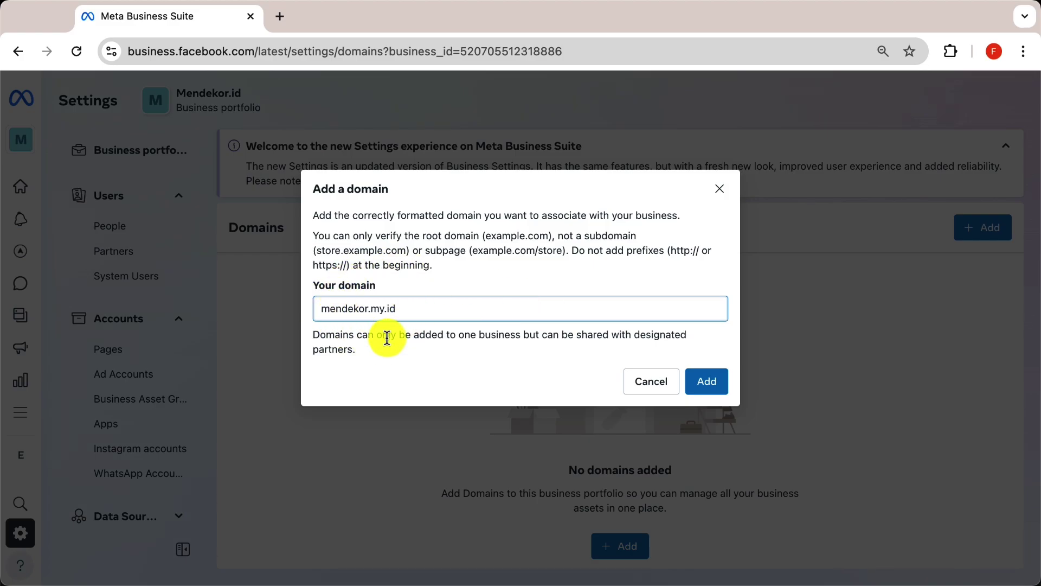
pyautogui.click(483, 309)
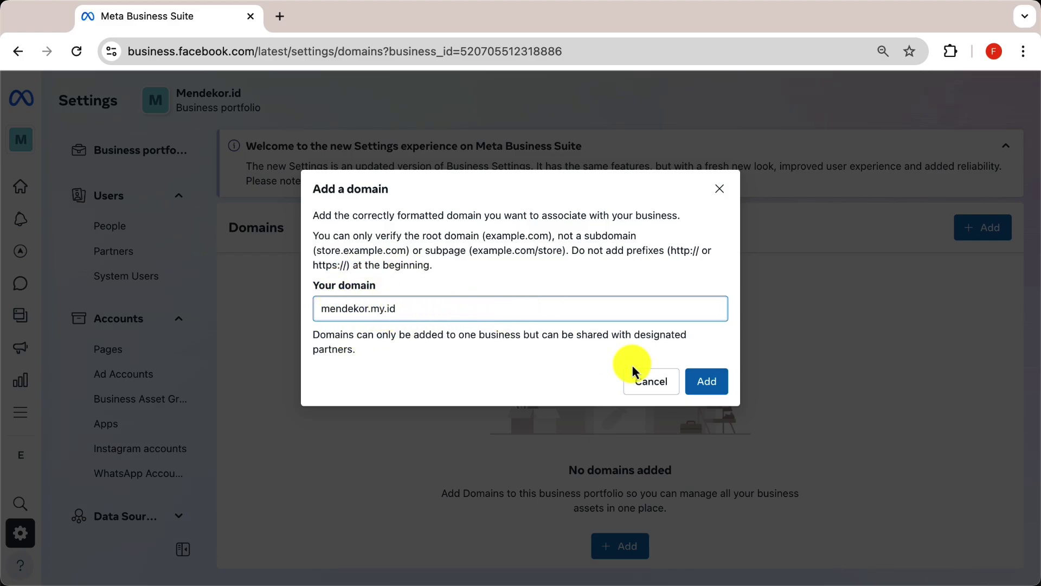
pyautogui.click(712, 388)
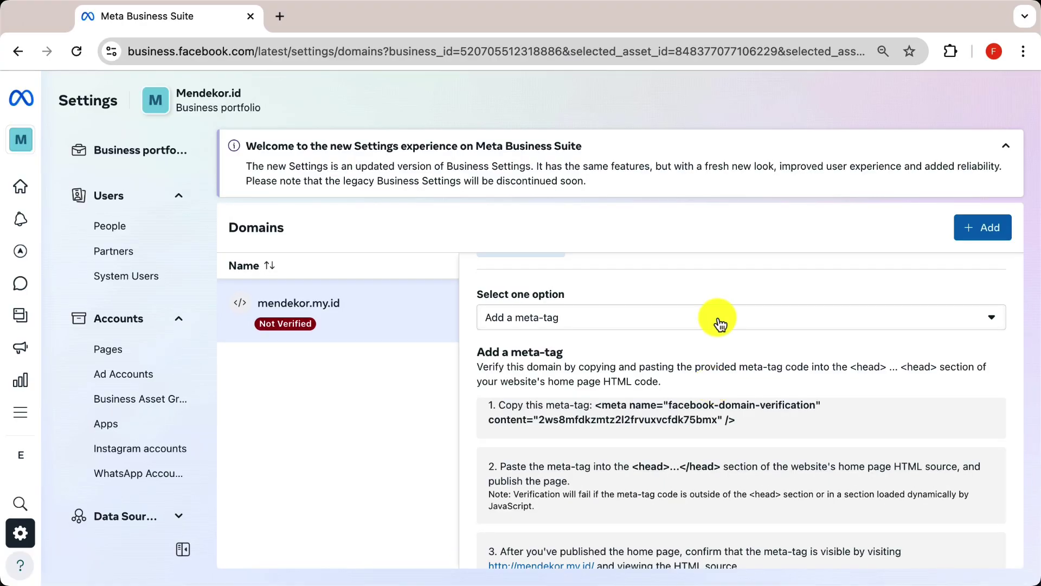
pyautogui.scroll(1, 714, 290)
pyautogui.scroll(2, 714, 290)
pyautogui.scroll(-1, 715, 290)
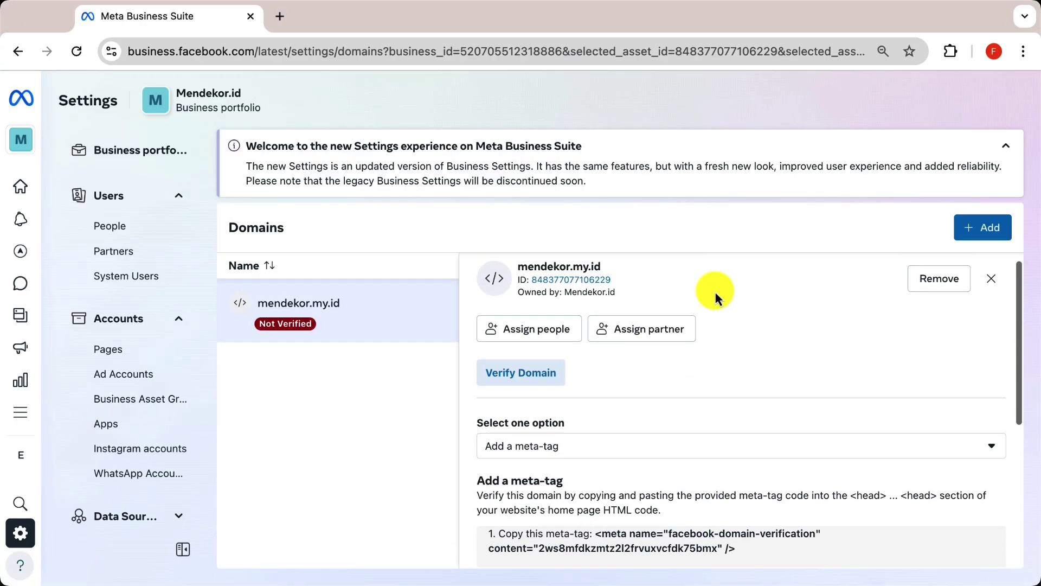
pyautogui.scroll(-2, 714, 290)
# - Choose 'Upload an HTML file to your root directory' and download the mendekor.my.id verification file
pyautogui.click(672, 335)
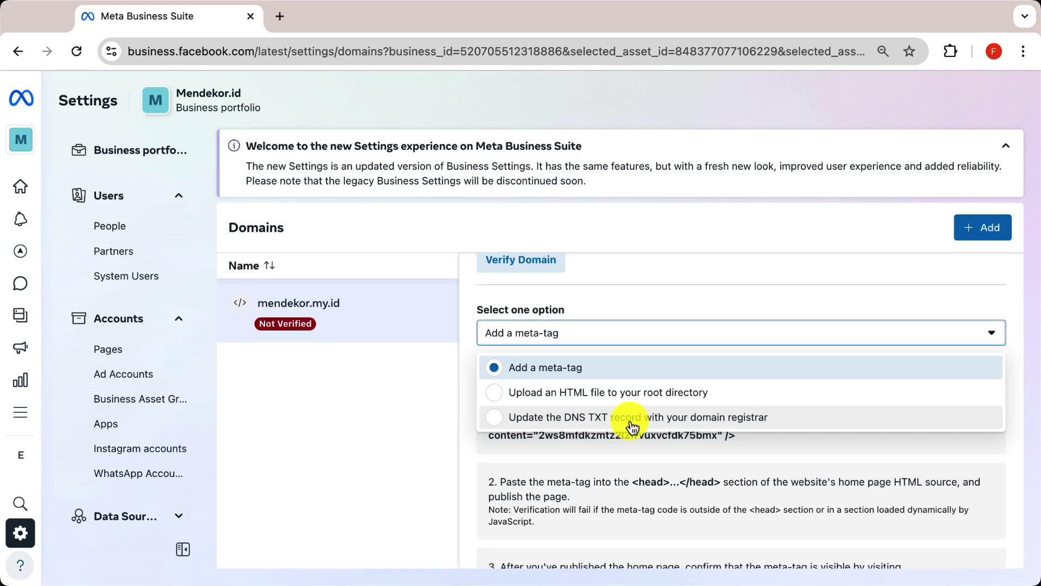
pyautogui.click(641, 392)
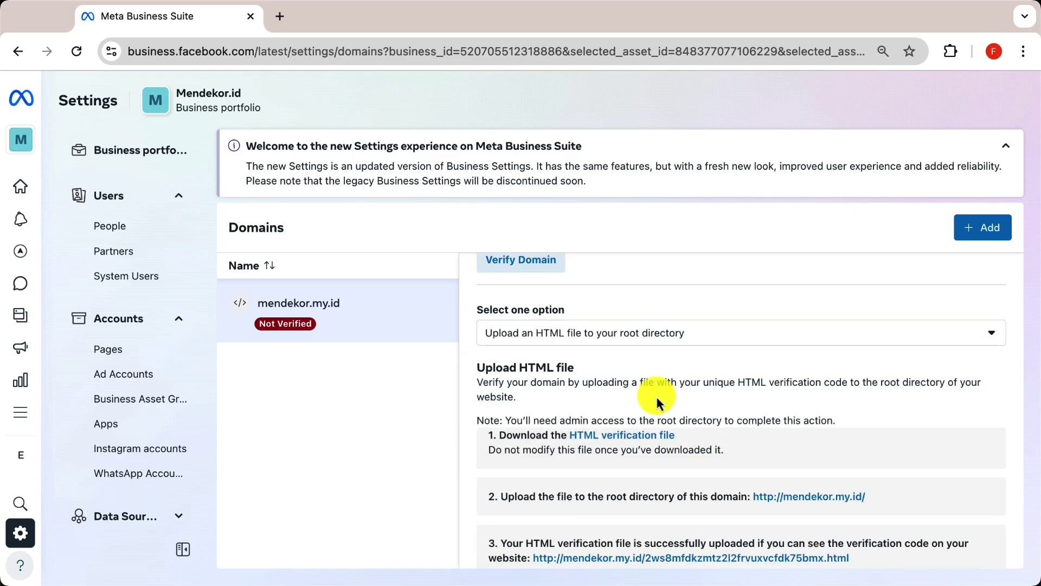
pyautogui.scroll(-1, 659, 396)
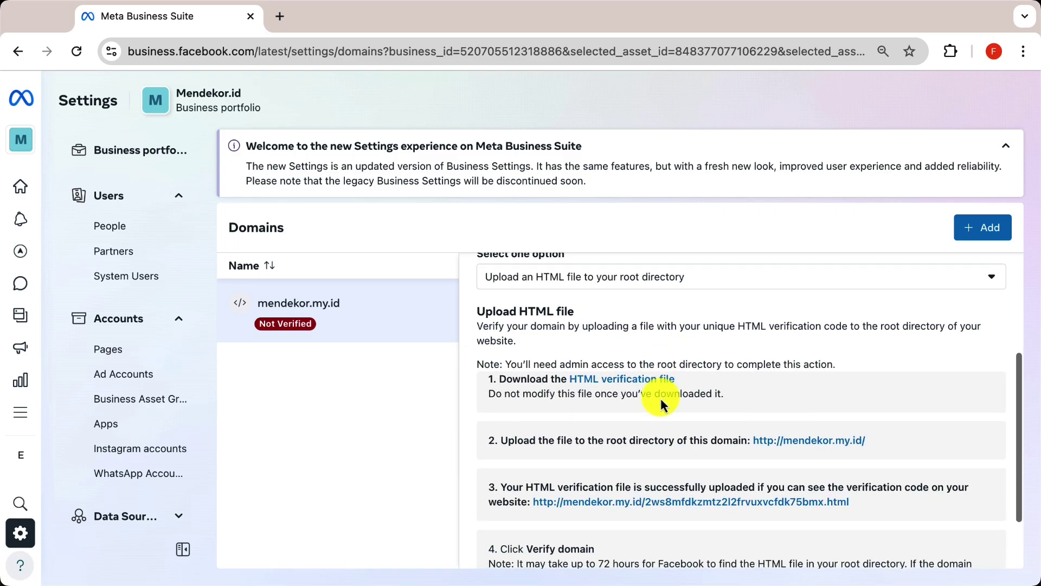
pyautogui.click(622, 379)
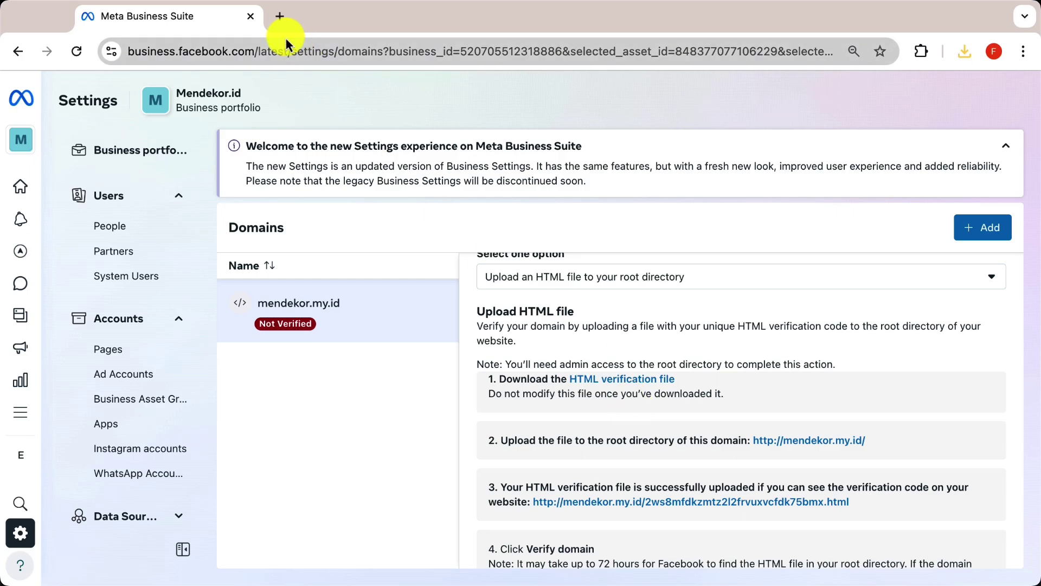
# - Add the downloaded verification file in Berdu's Custom HTML app for domain mendekor.my.id and save
pyautogui.click(281, 23)
pyautogui.click(229, 371)
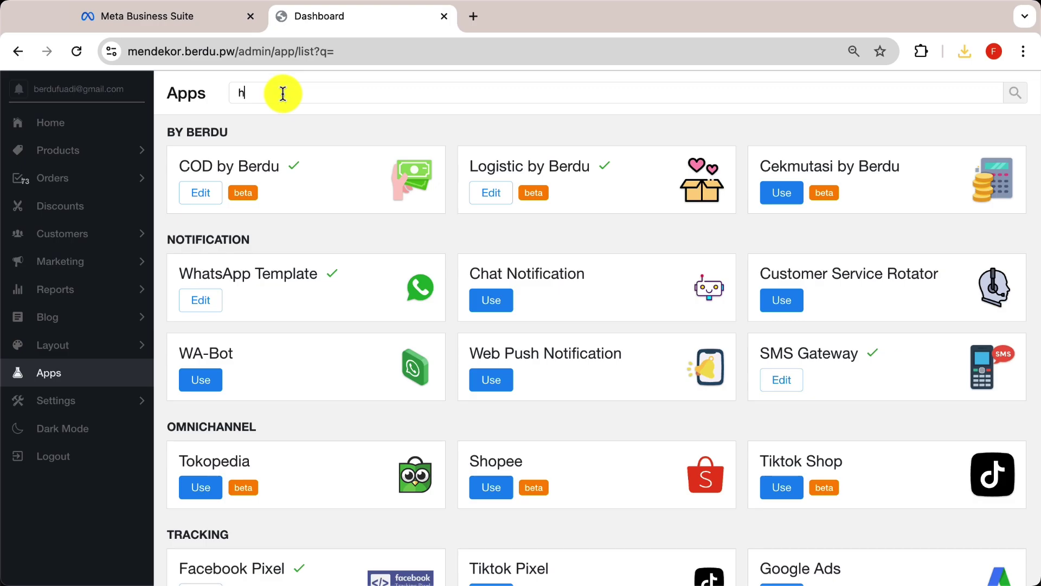
pyautogui.write('tml')
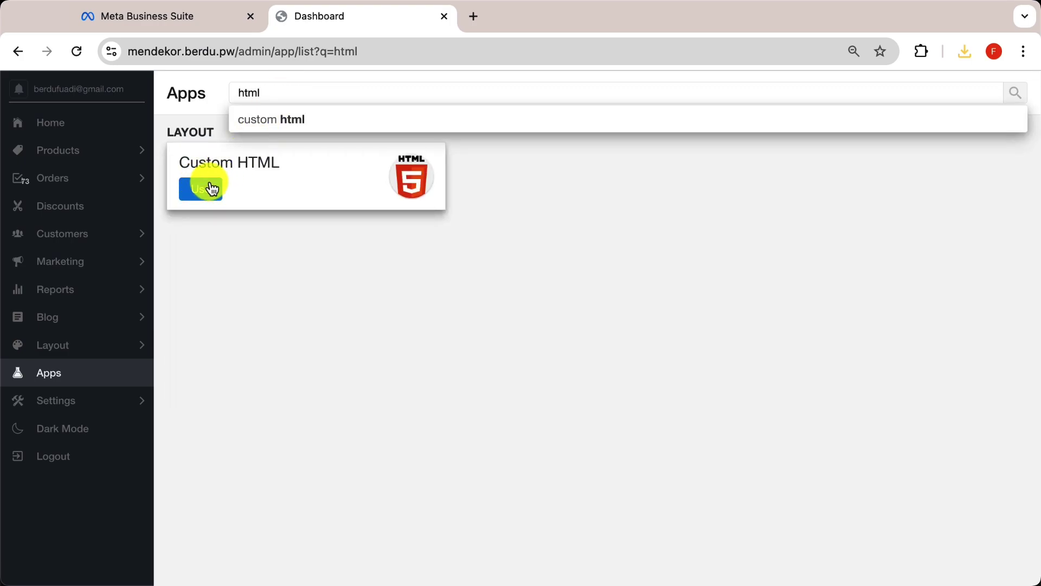
pyautogui.click(209, 189)
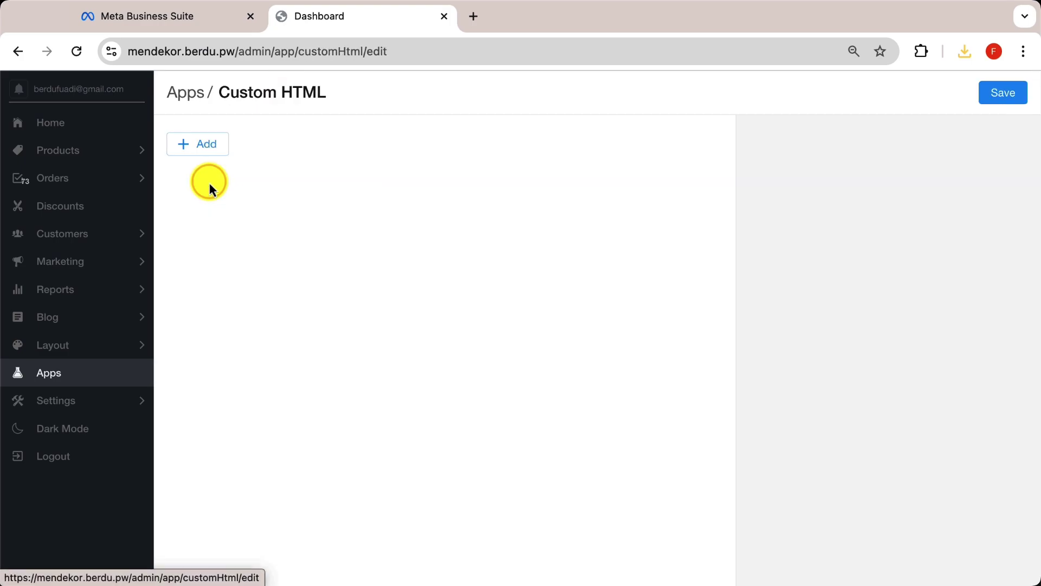
pyautogui.click(211, 151)
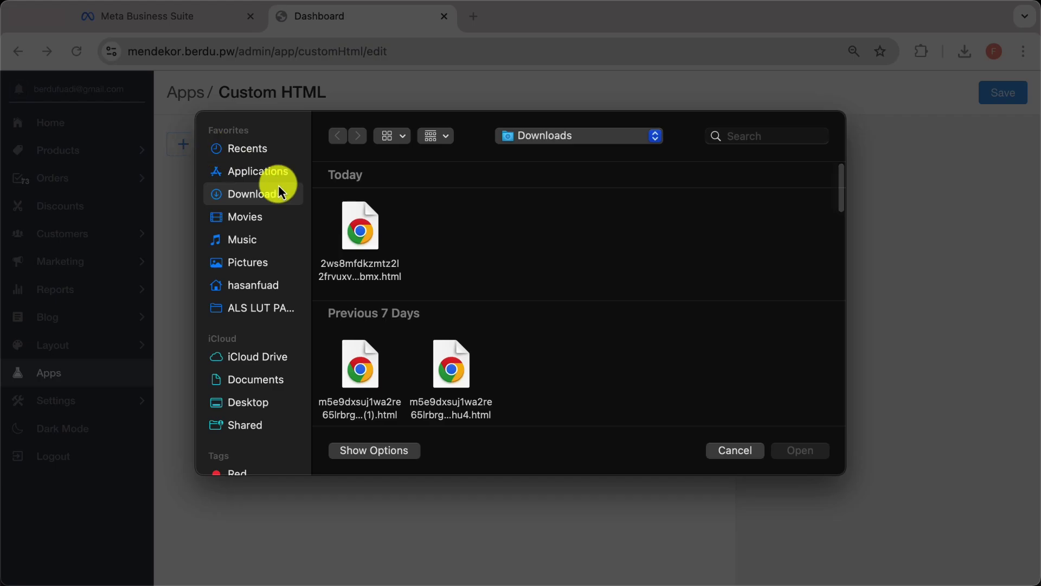
pyautogui.doubleClick(359, 227)
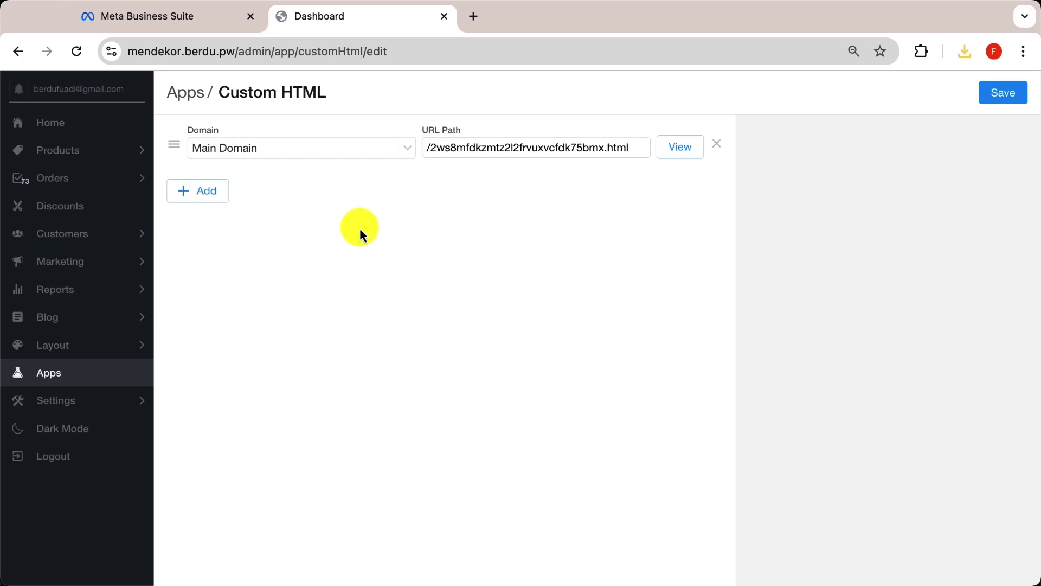
pyautogui.click(364, 146)
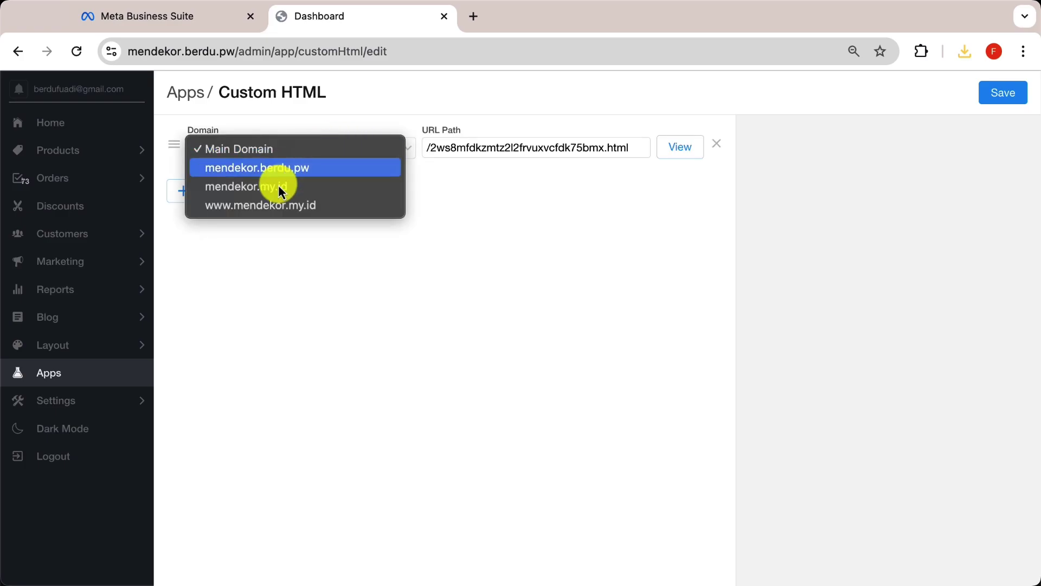
pyautogui.click(304, 187)
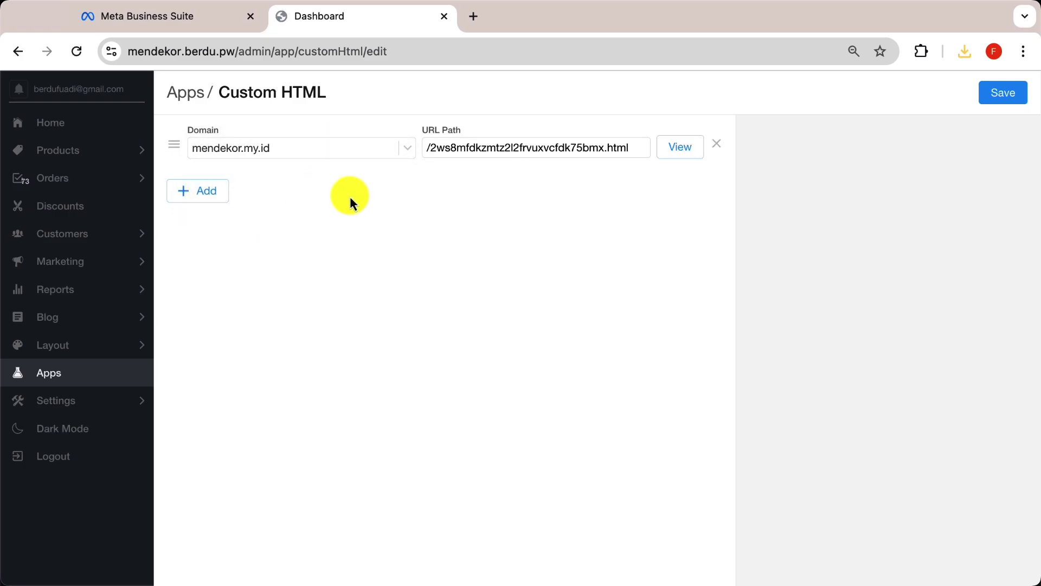
pyautogui.click(1008, 93)
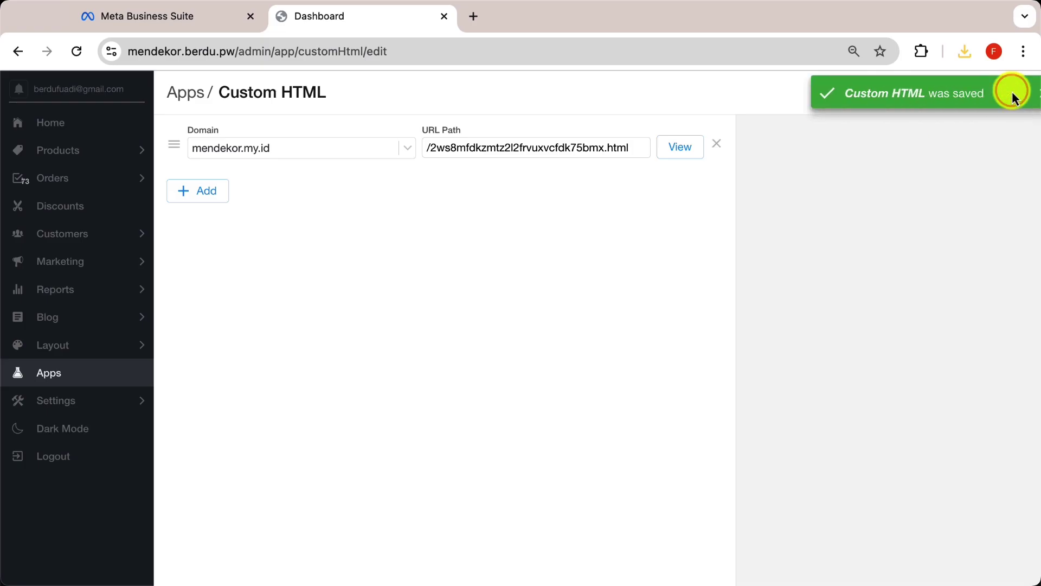
# - Back in Meta Business Suite, request verification of mendekor.my.id and highlight the 72-hour wait note
pyautogui.click(204, 18)
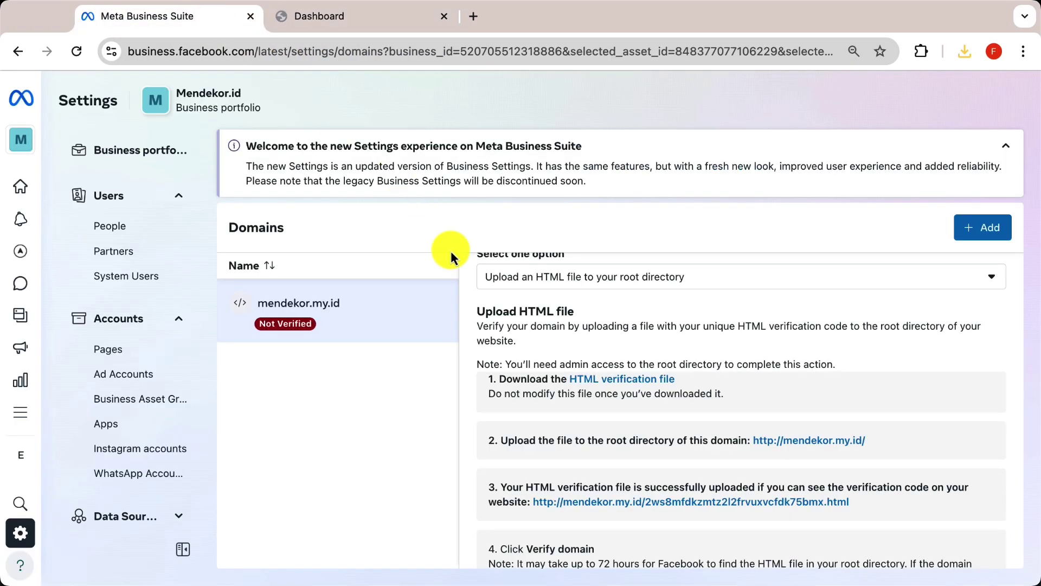
pyautogui.scroll(-2, 537, 367)
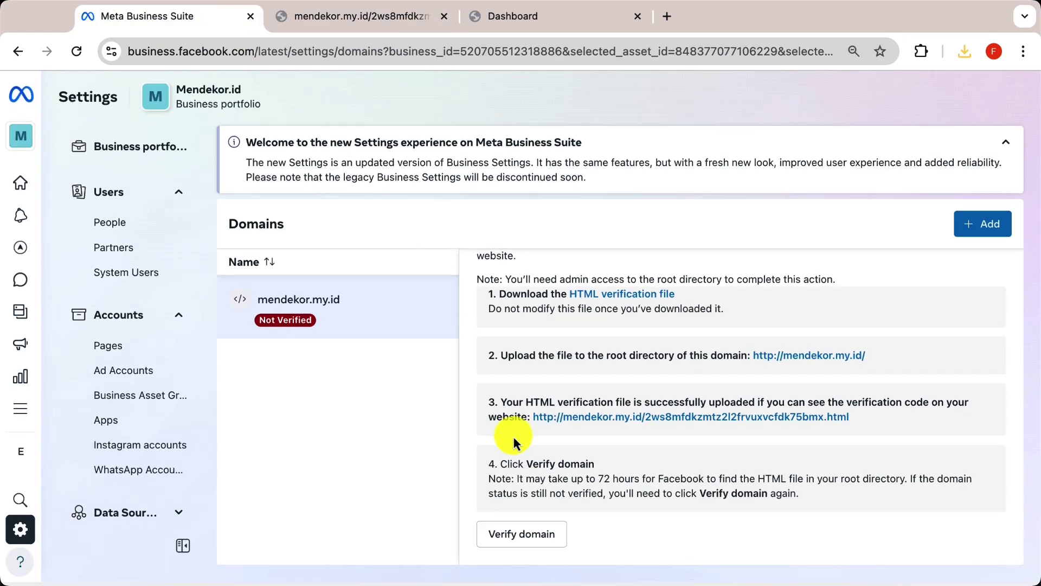
pyautogui.click(533, 544)
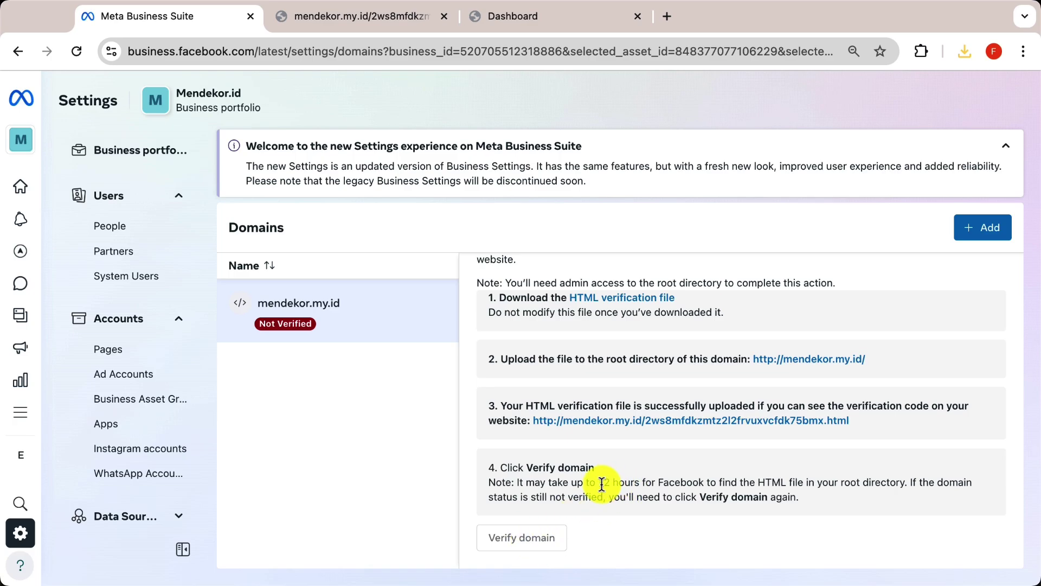
pyautogui.moveTo(600, 483); pyautogui.dragTo(705, 495)
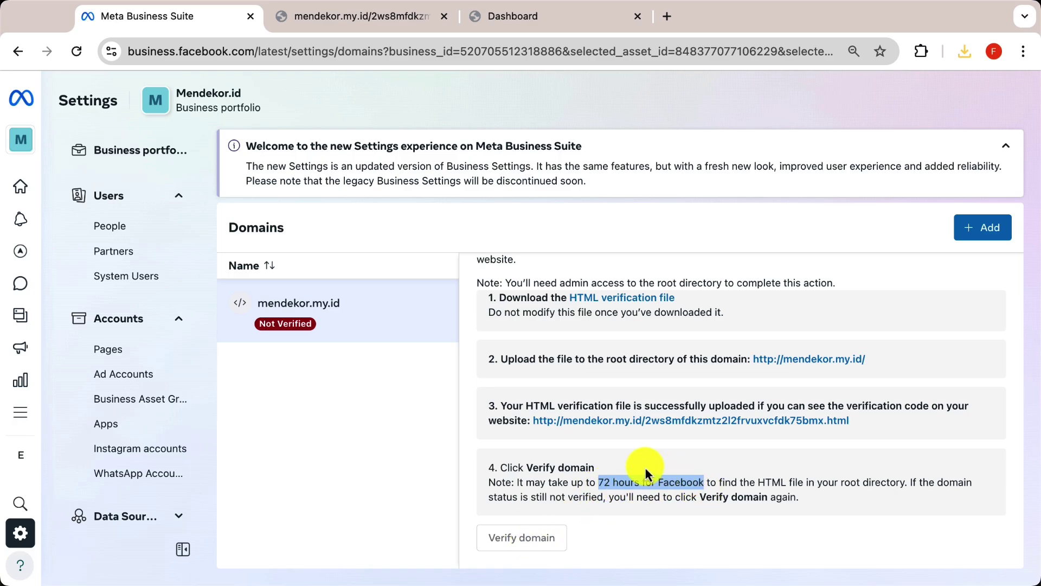